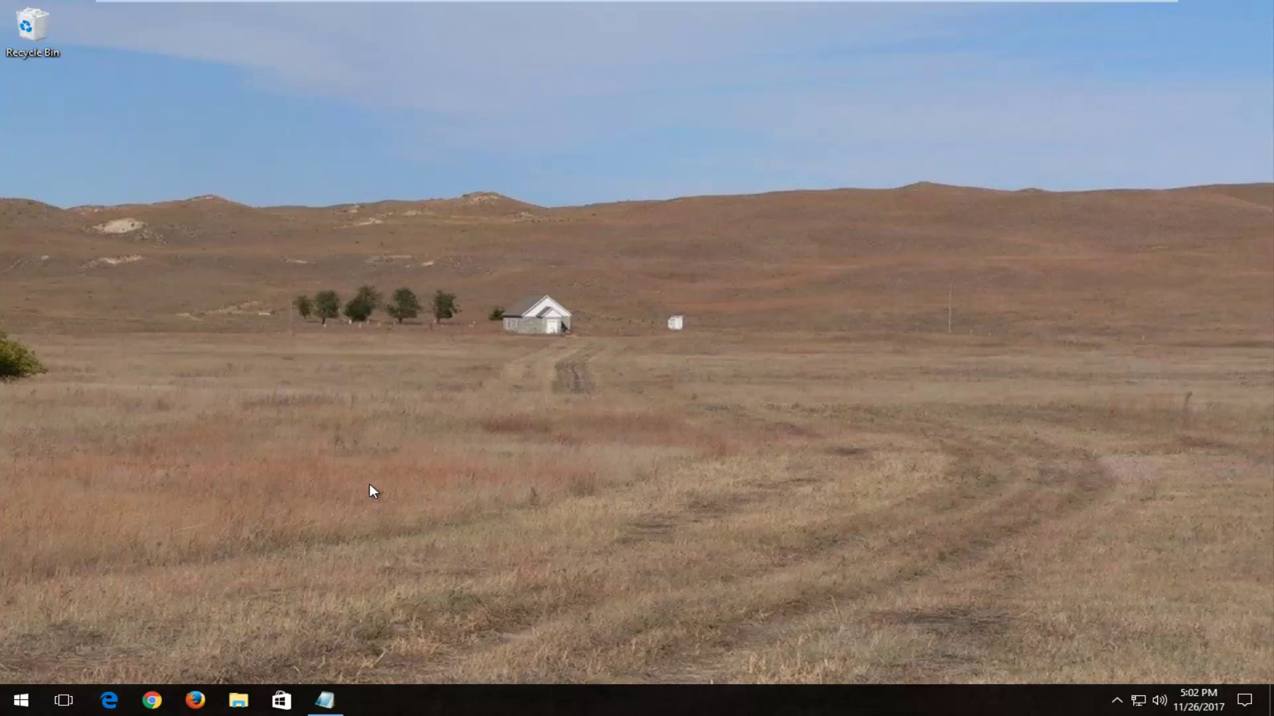
Open Printers & scanners via a 'printer' search and expand the Canon Inkjet 0303 Class Driver entry.
click(3, 707)
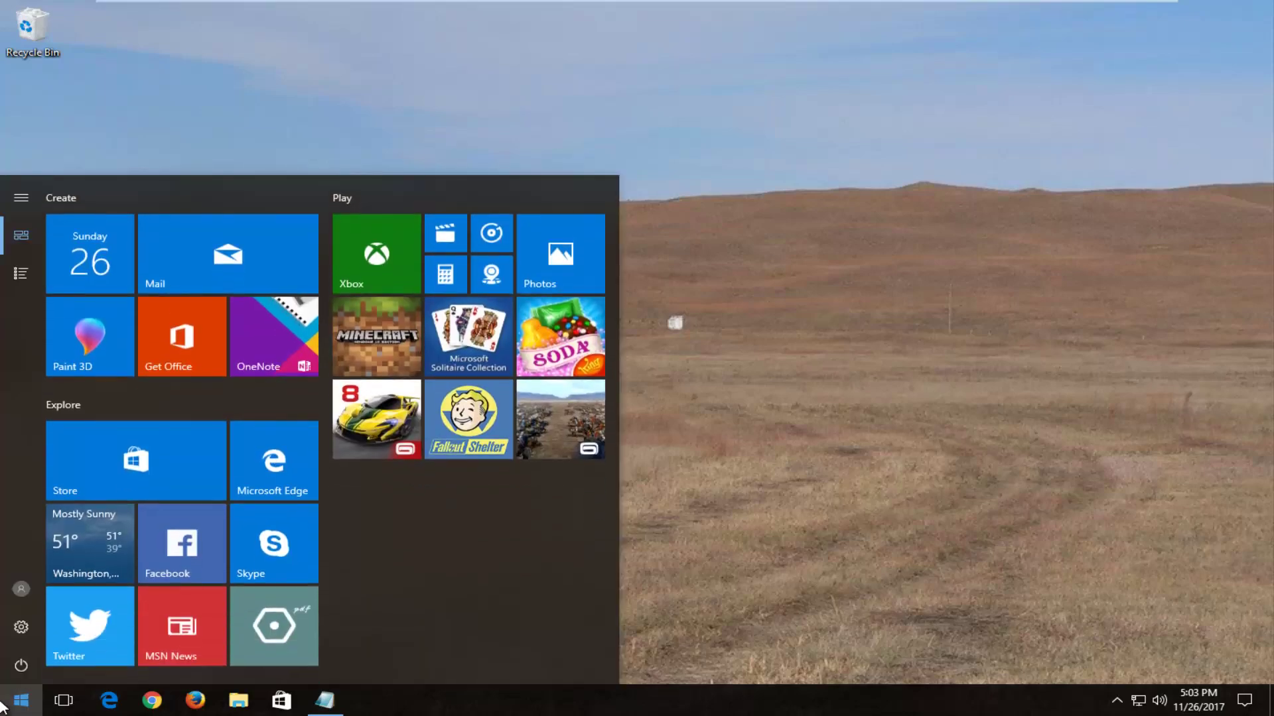
text(printer)
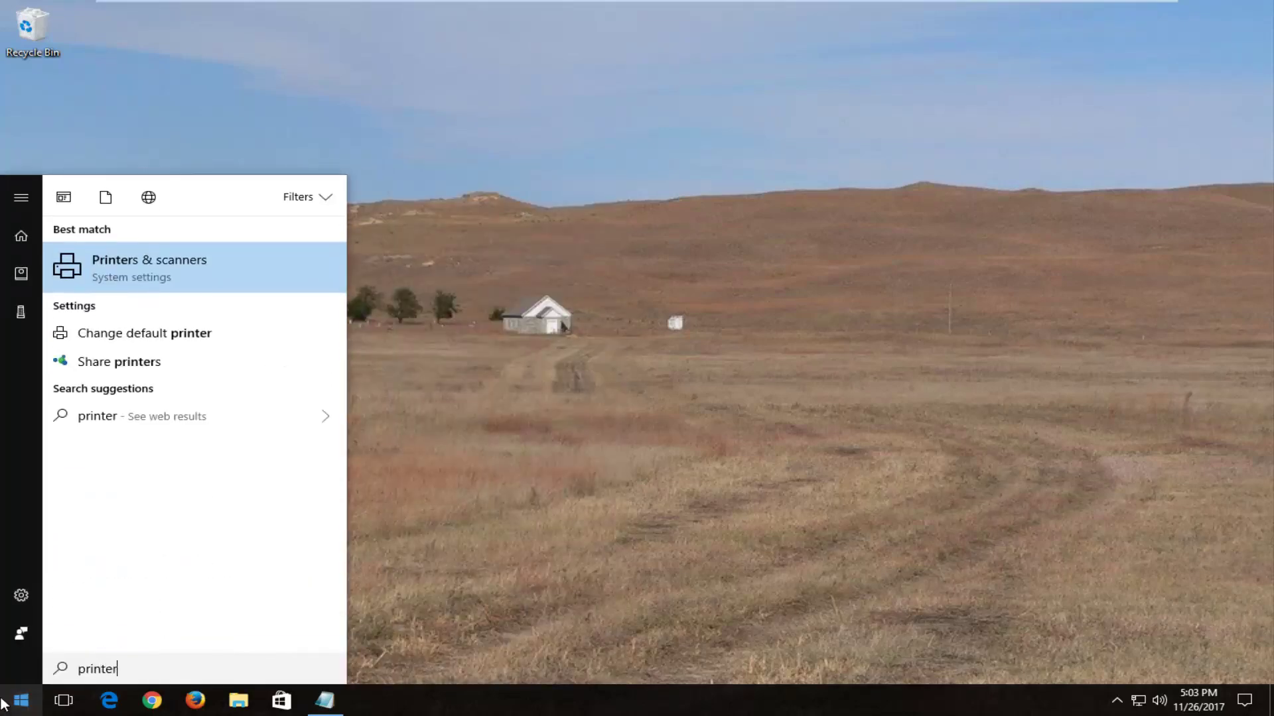
click(116, 270)
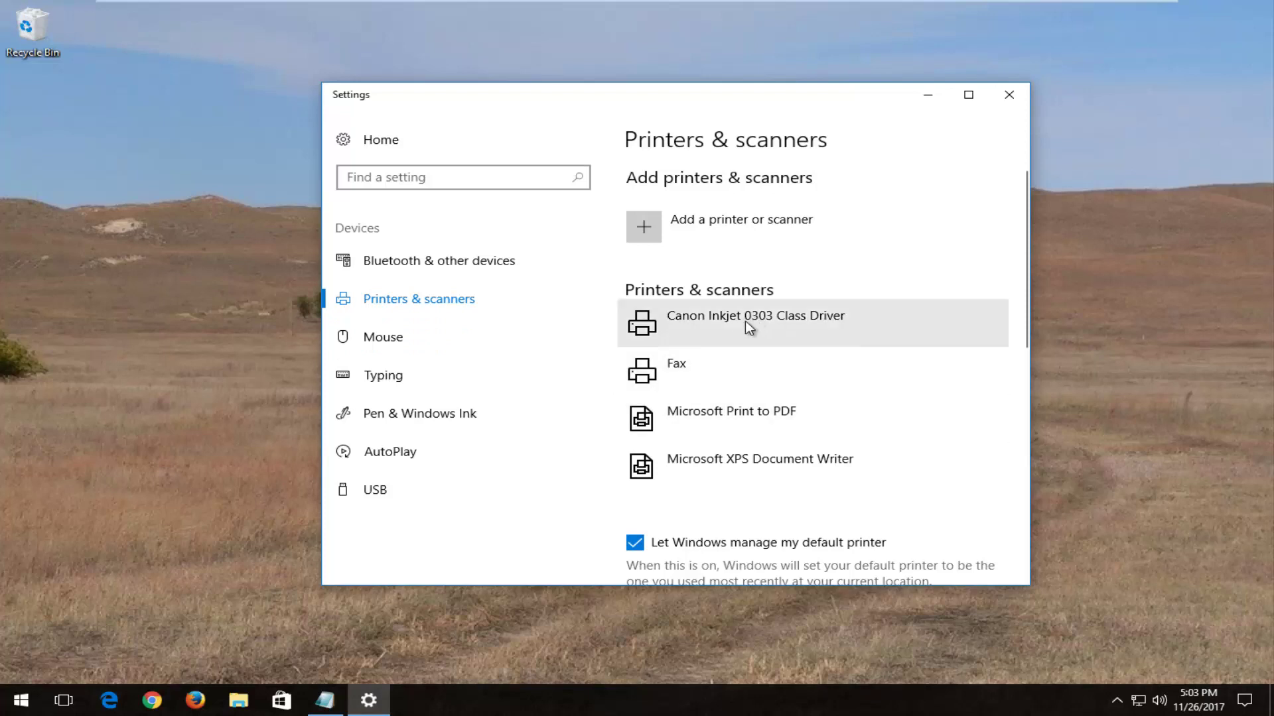
click(697, 318)
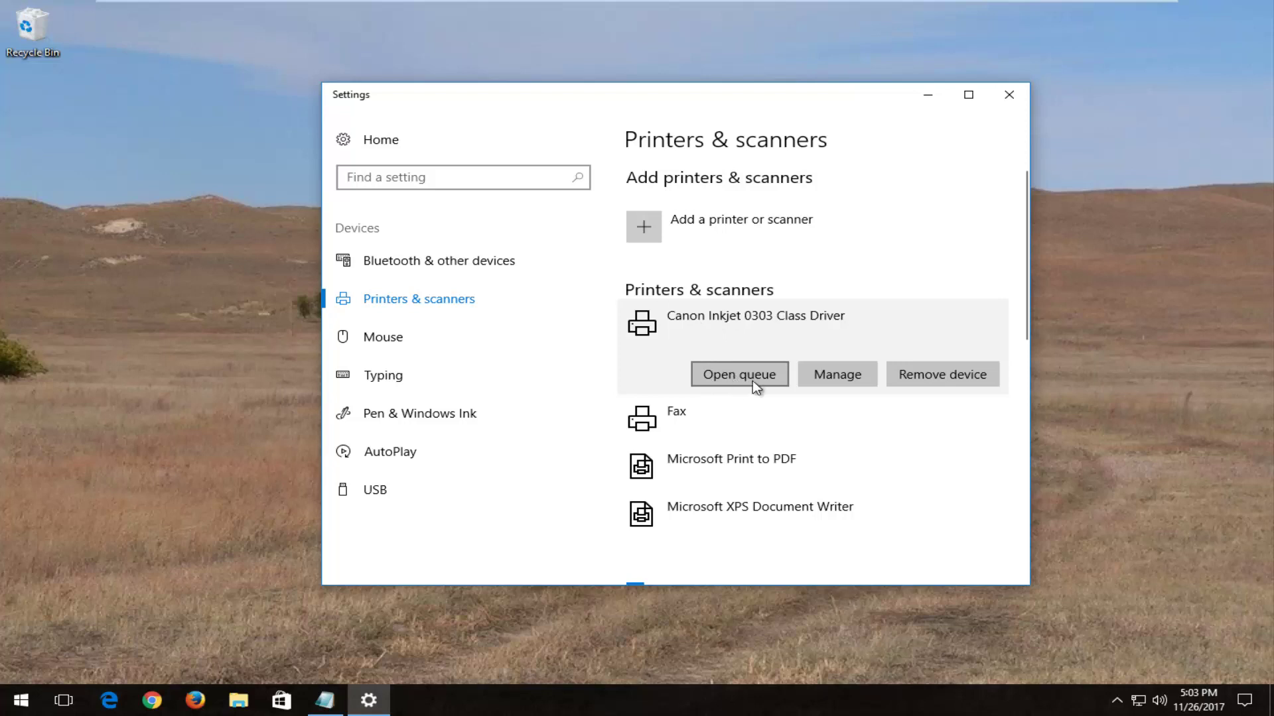
Cancel all documents in the Canon Inkjet 0303 print queue and close the queue window.
click(733, 377)
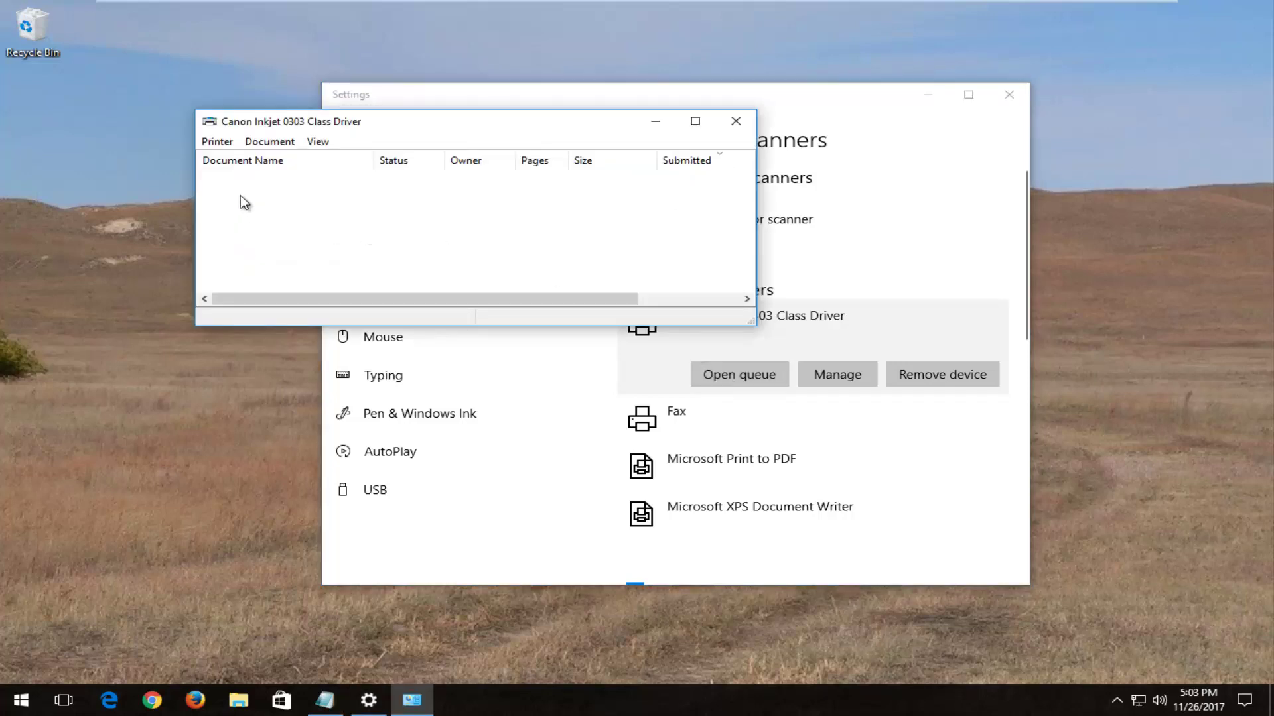
click(218, 142)
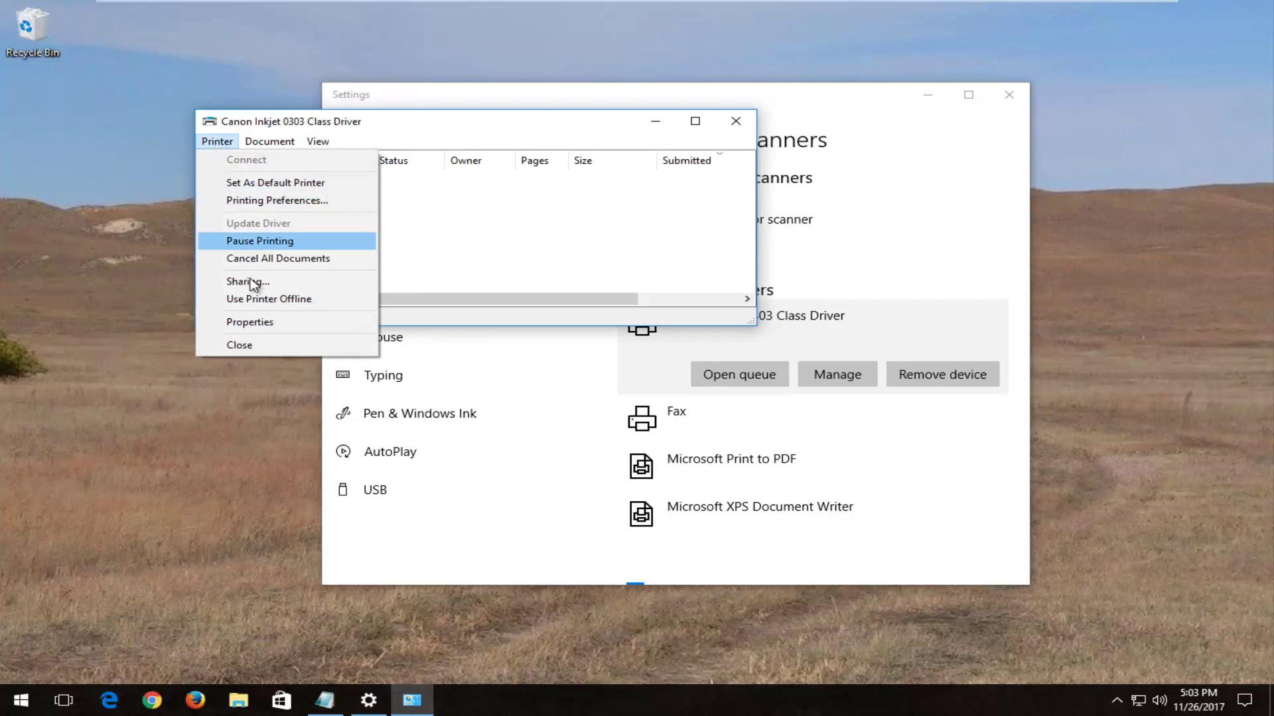
click(258, 260)
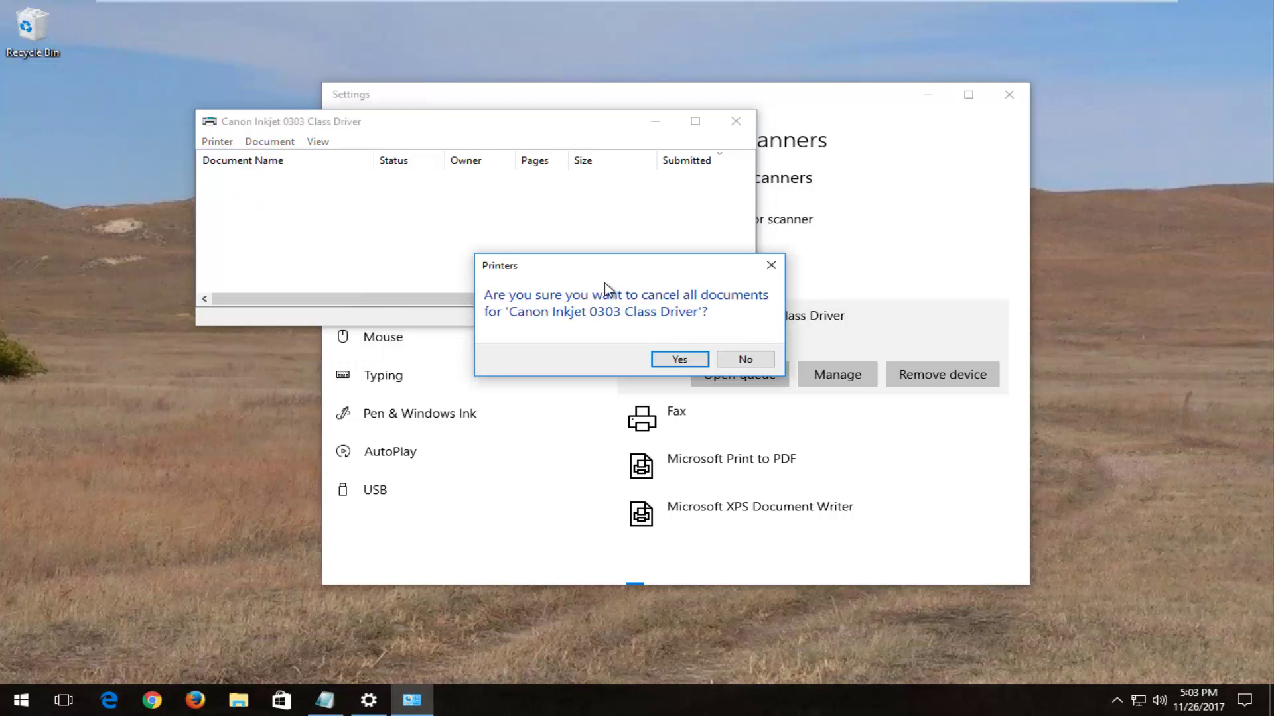
click(669, 369)
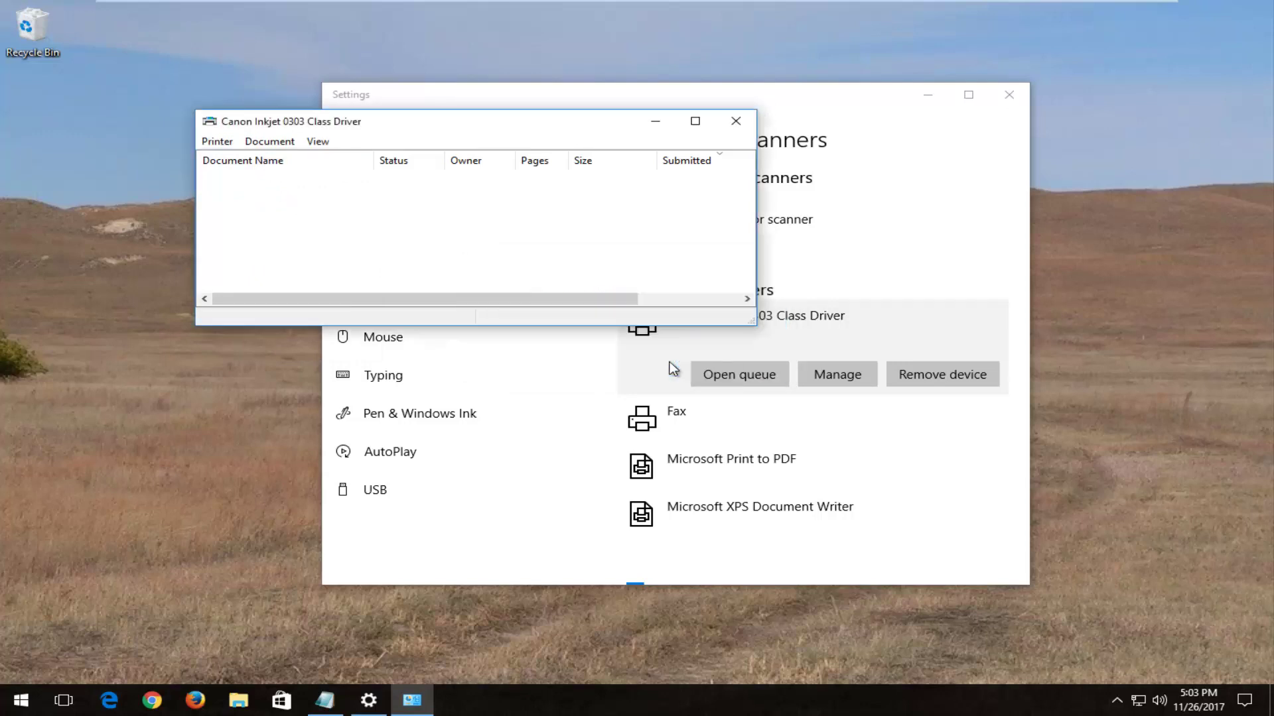
click(740, 126)
Close Settings and launch Command Prompt as administrator, approving the UAC prompt.
click(1008, 94)
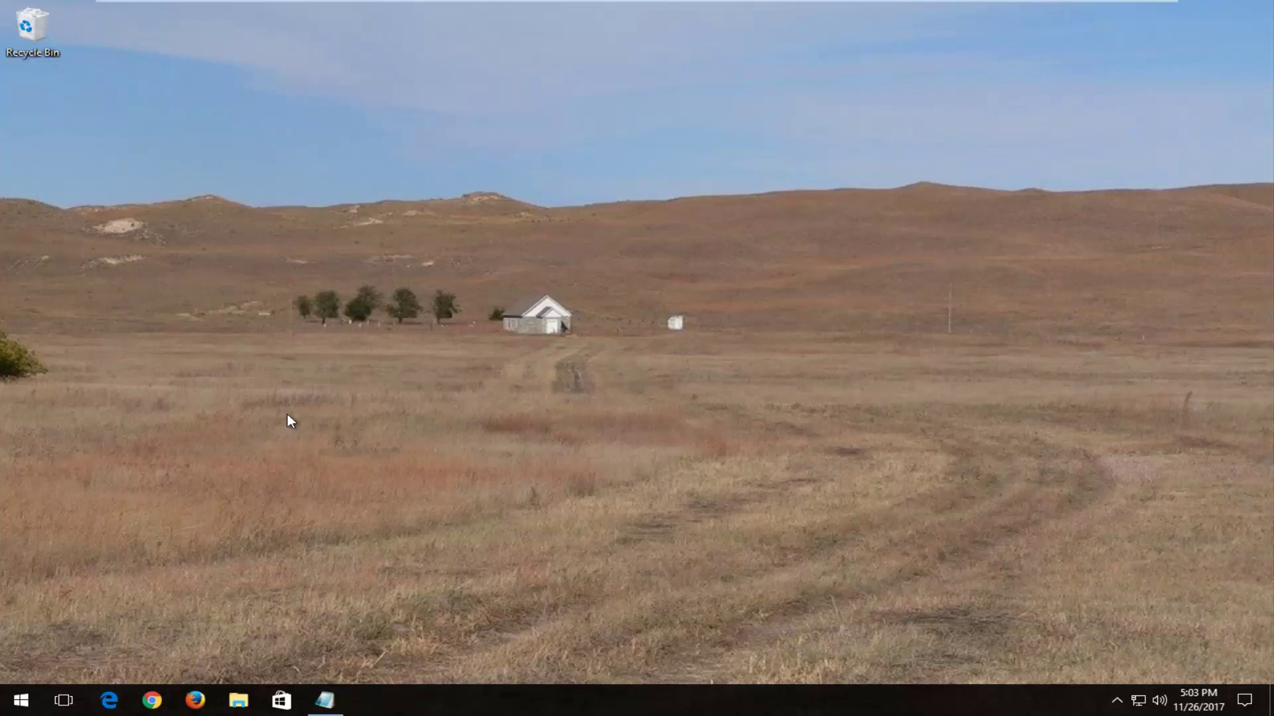
click(21, 699)
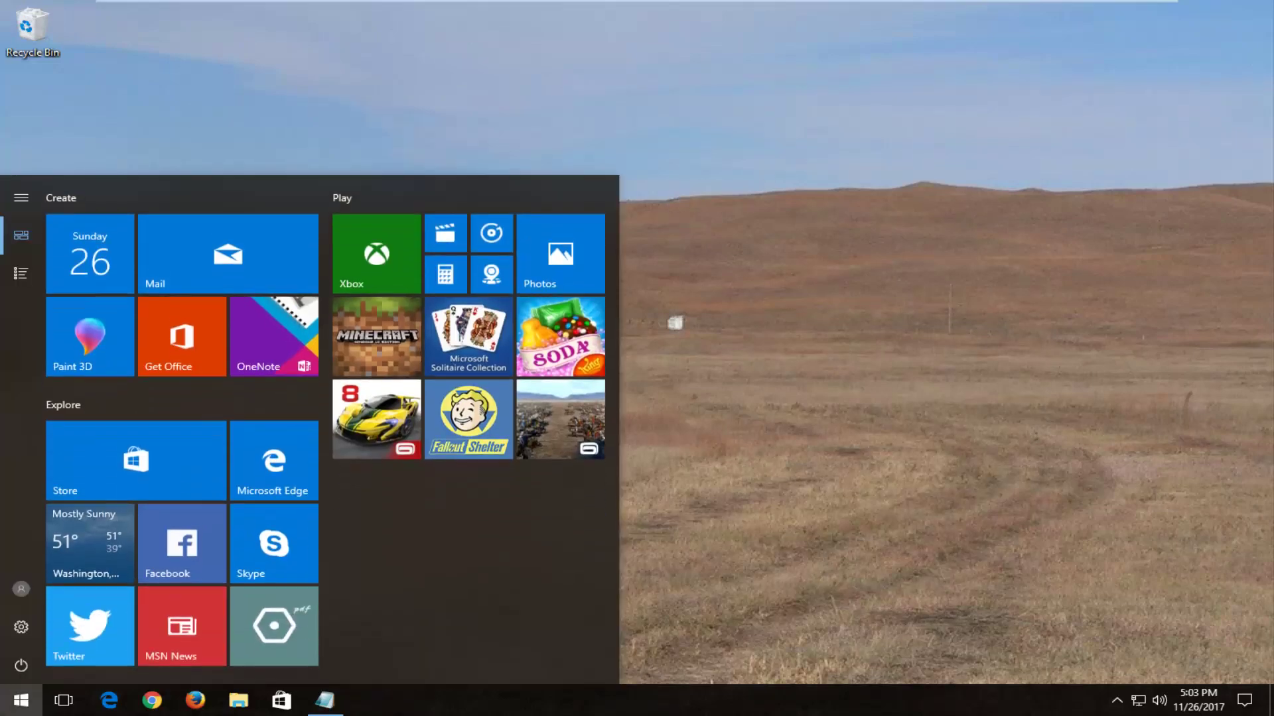
text(command pro)
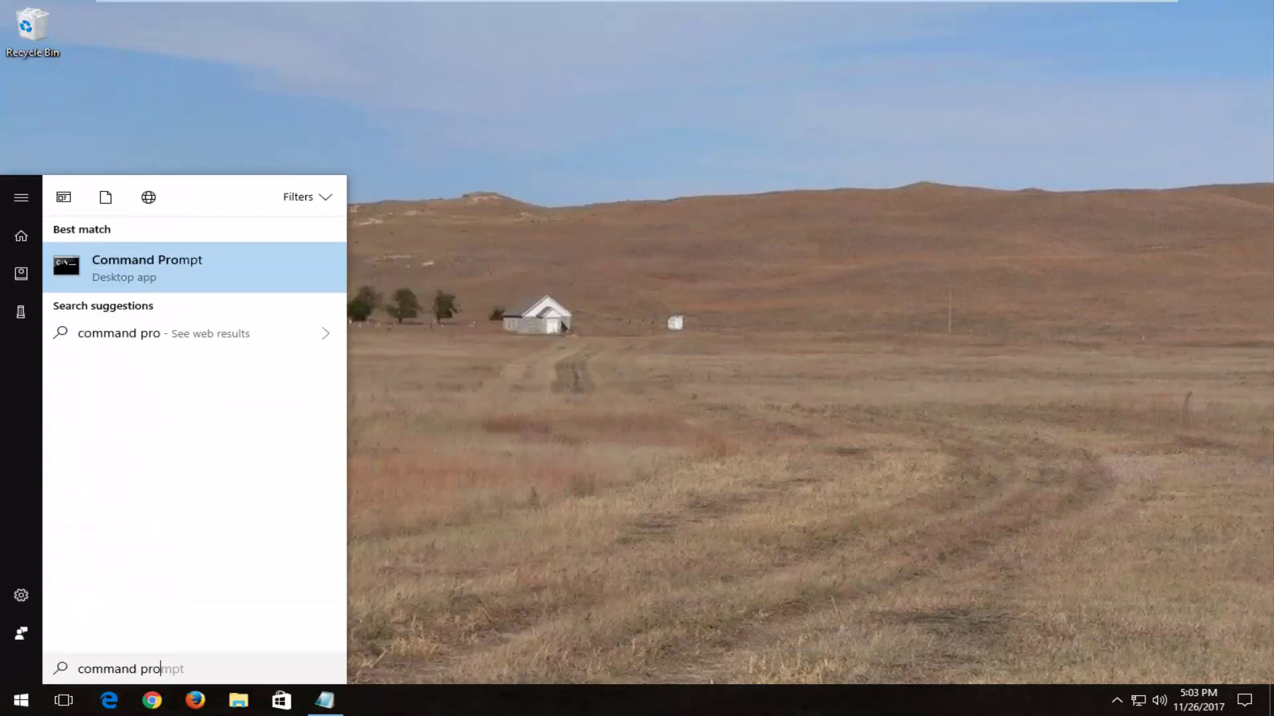
text(mpt)
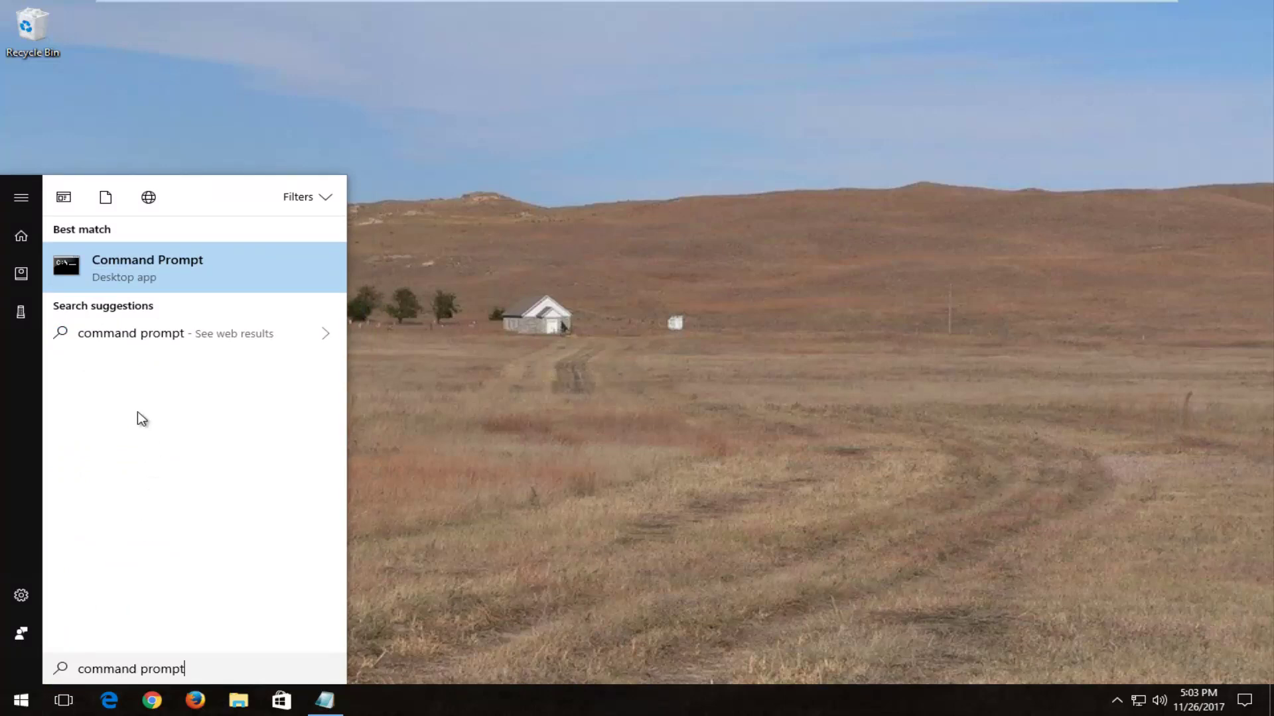
right_click(130, 274)
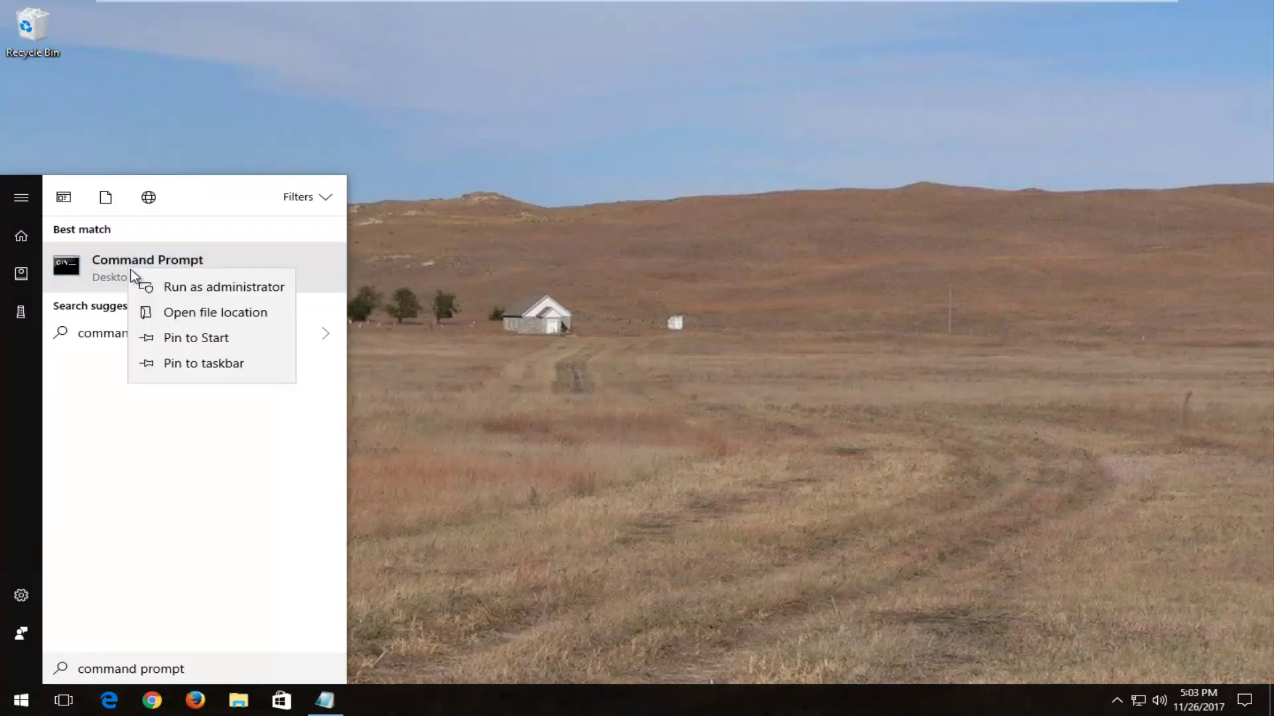
click(180, 289)
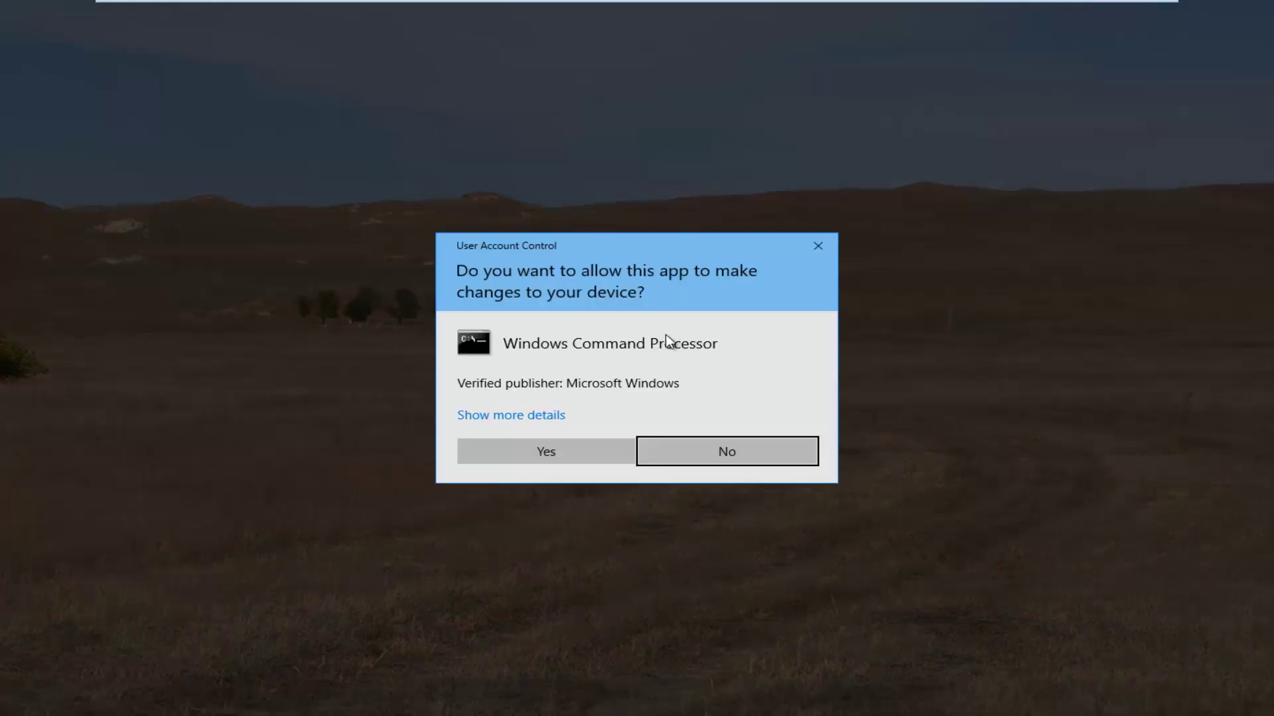
click(564, 443)
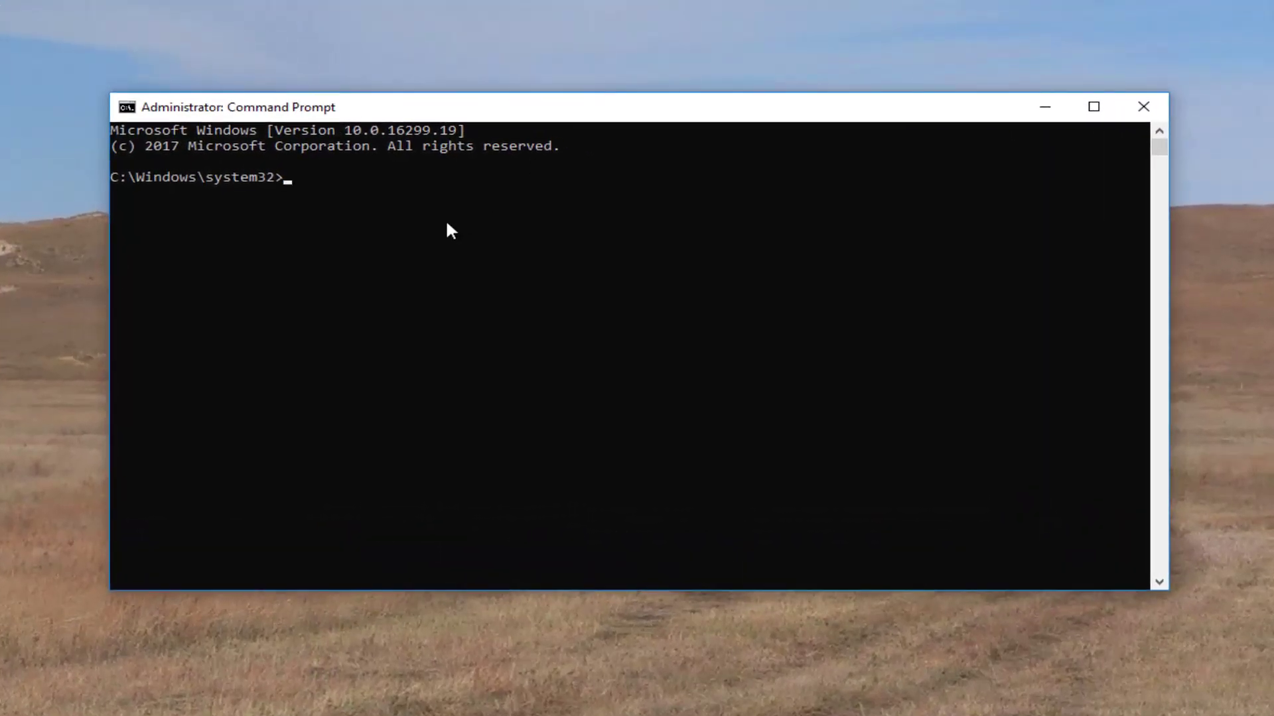
Run 'net stop spooler' to stop the Print Spooler service.
text(n)
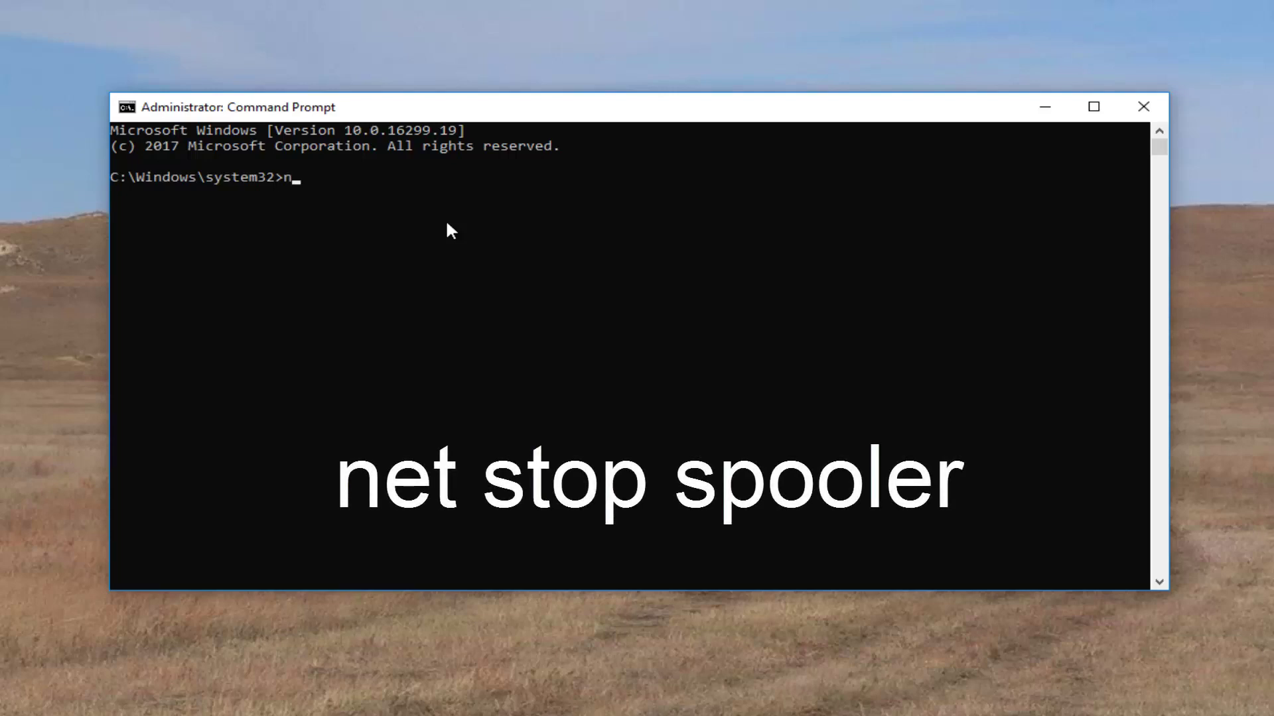
text(et stop spooler)
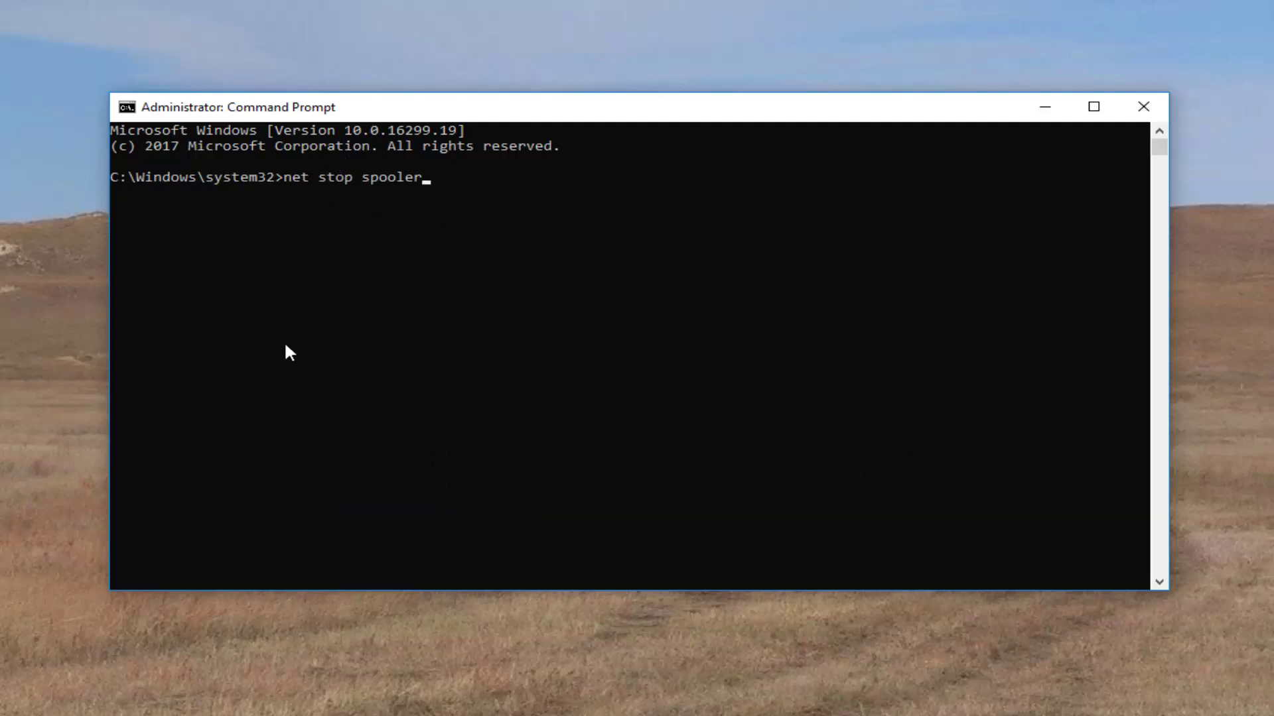
key(Return)
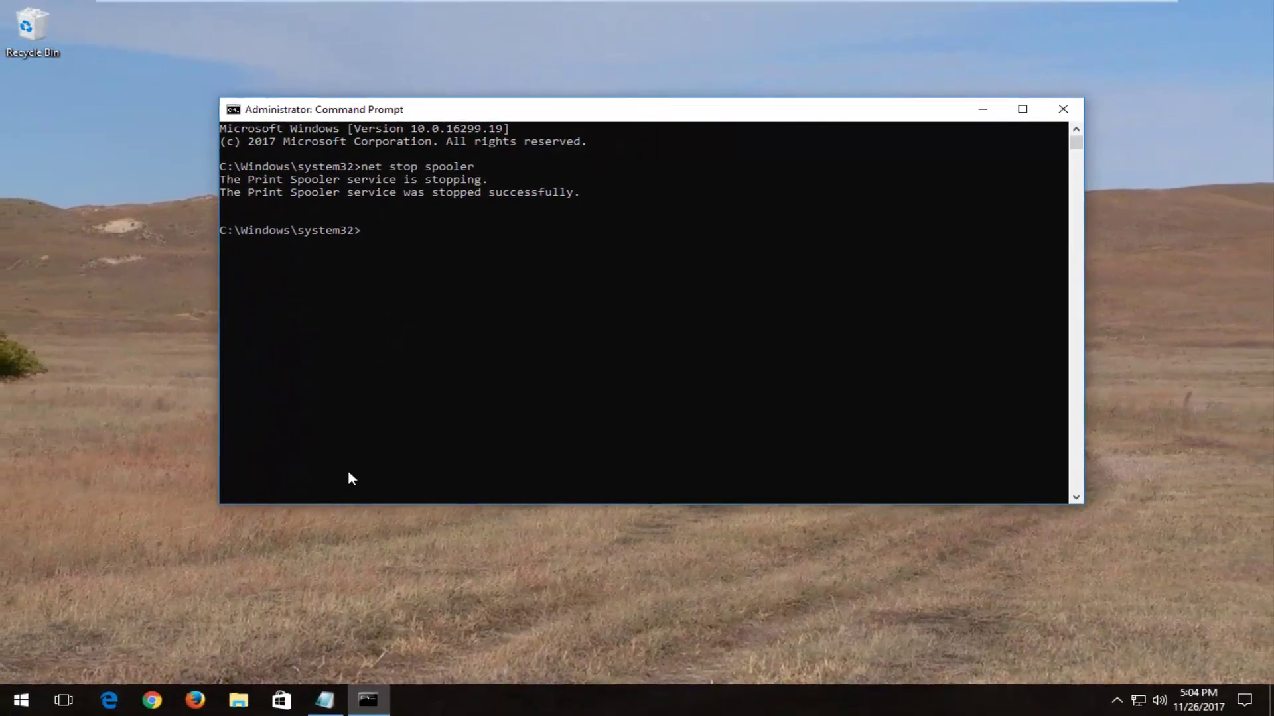
Copy the del spool-files command from the Notepad notes.
click(325, 700)
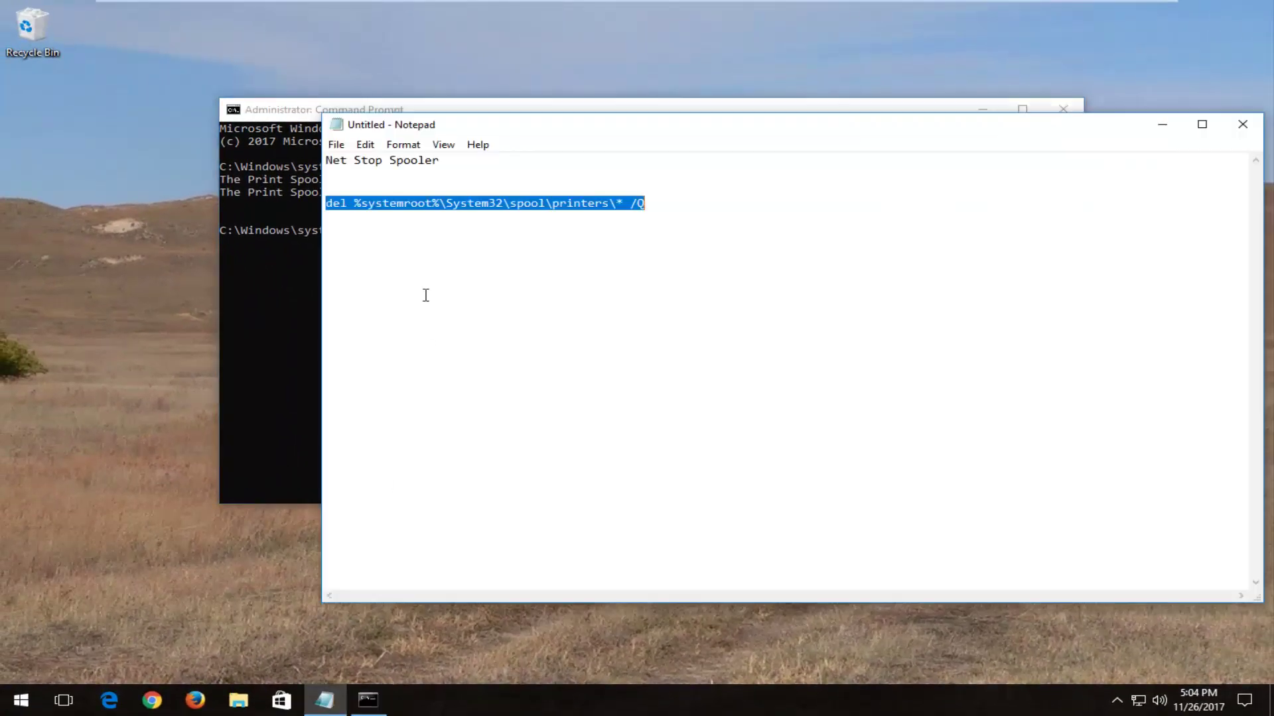
right_click(398, 205)
click(428, 258)
click(1164, 122)
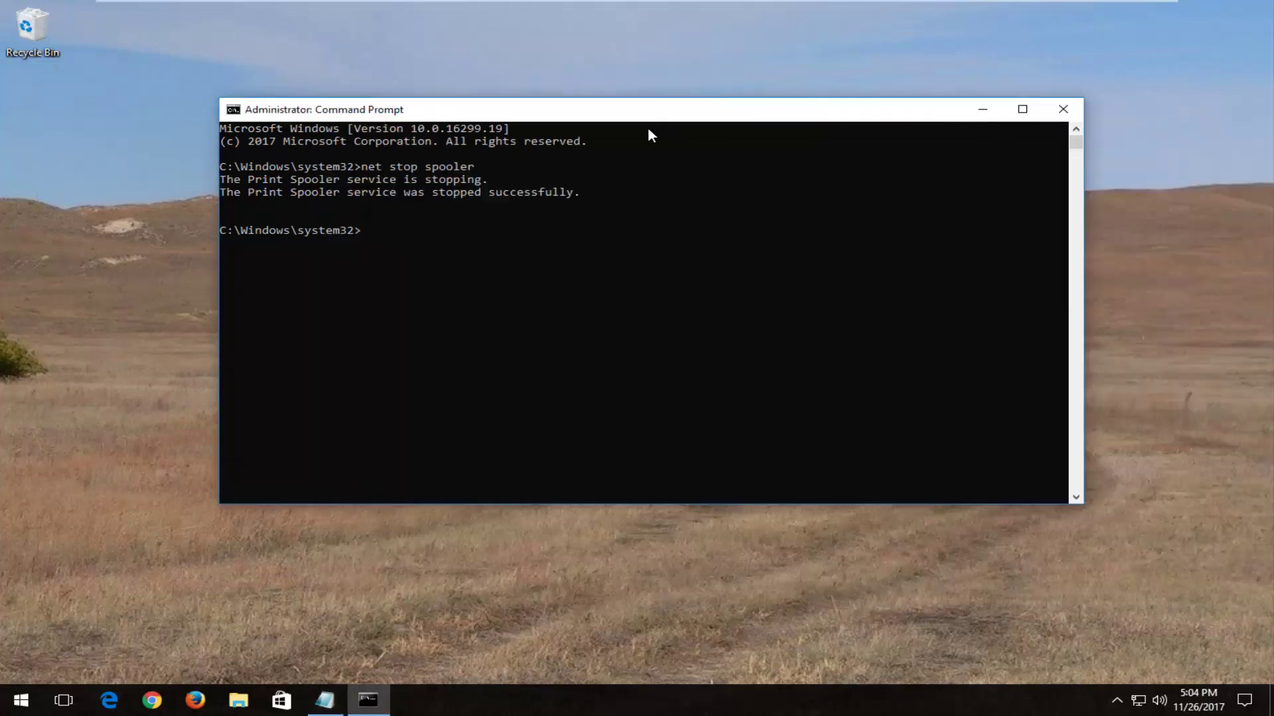
Paste and run del %systemroot%\System32\spool\printers\* /Q in Command Prompt.
right_click(553, 107)
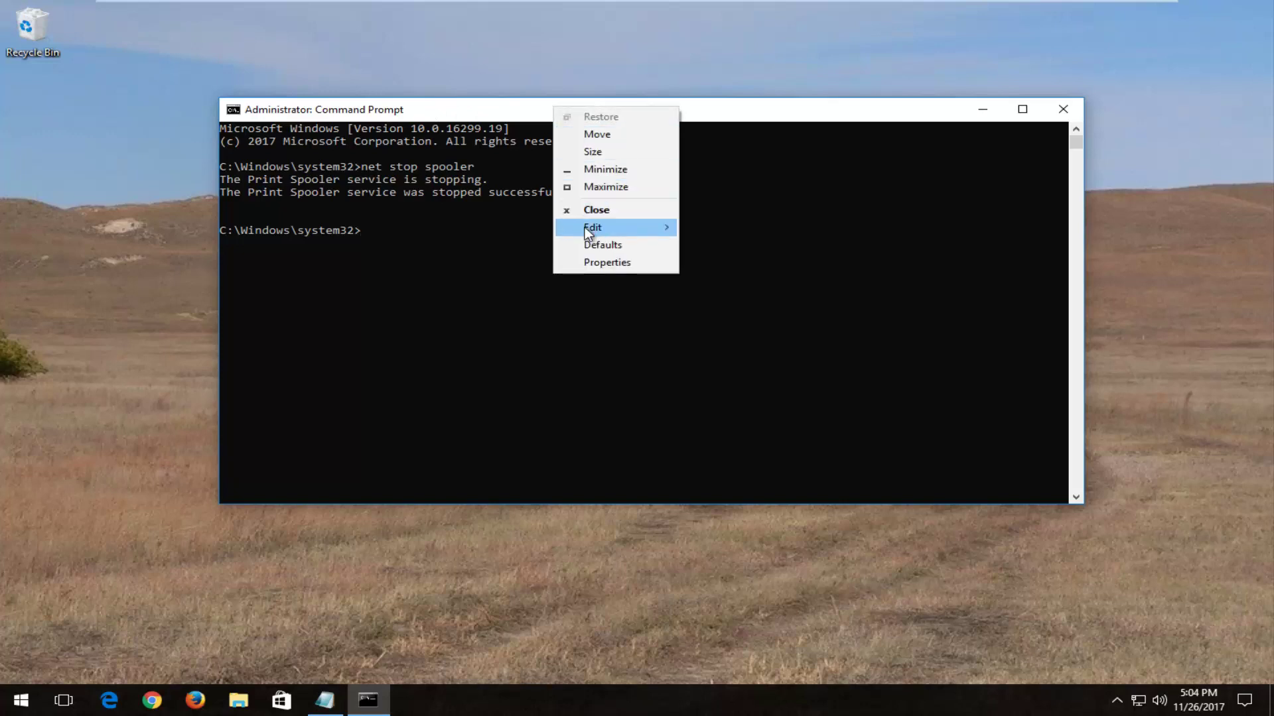
mouse_move(584, 227)
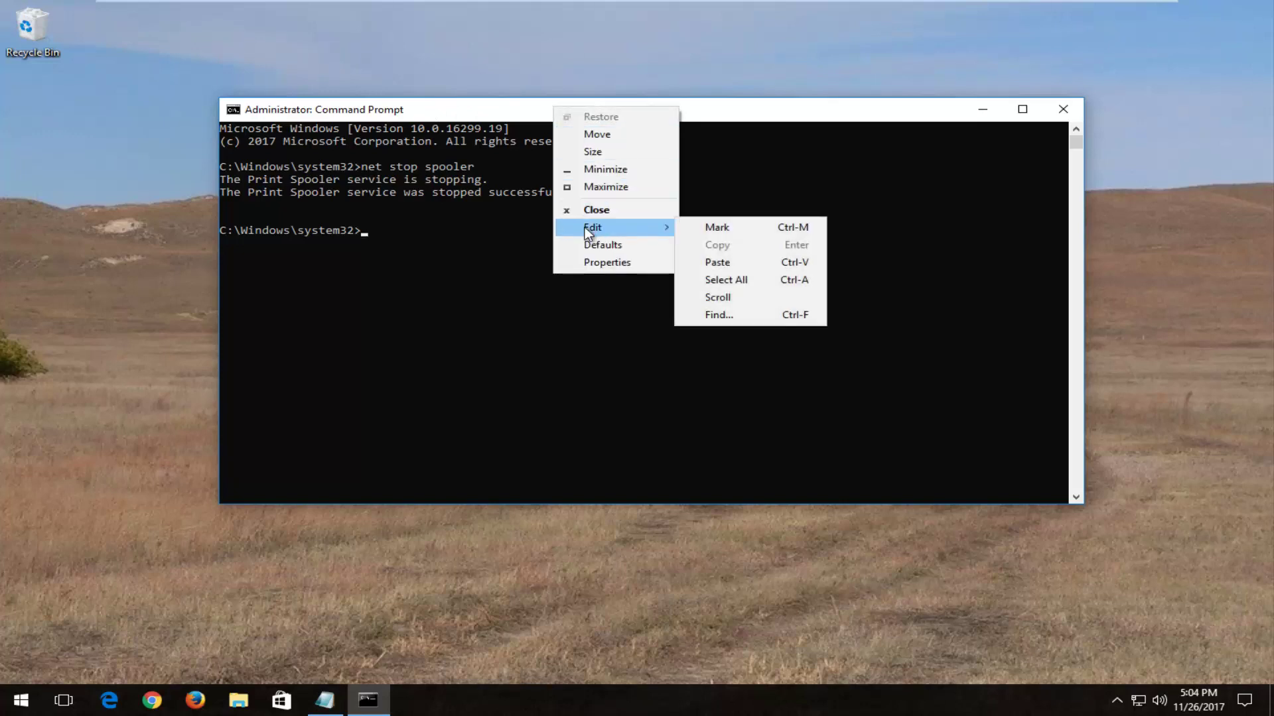
click(730, 264)
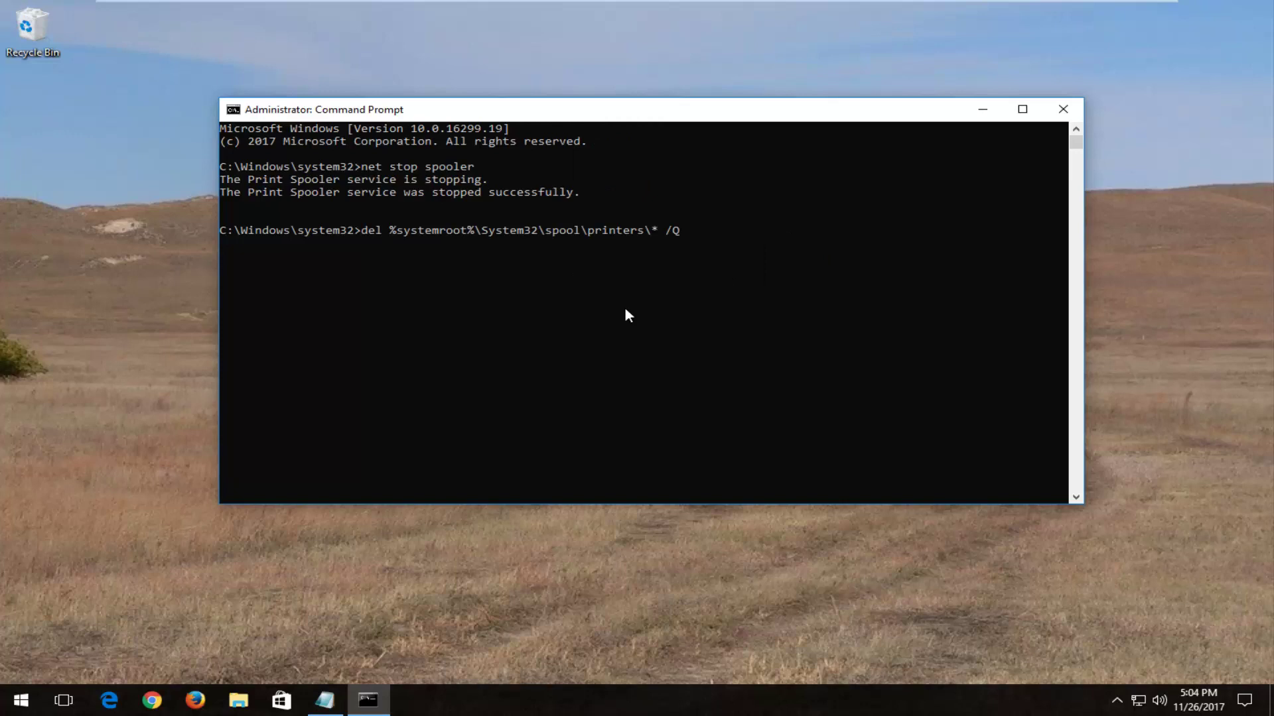
key(Return)
Close Command Prompt, open the Services console, and bring the Print Spooler entry into view.
click(1063, 110)
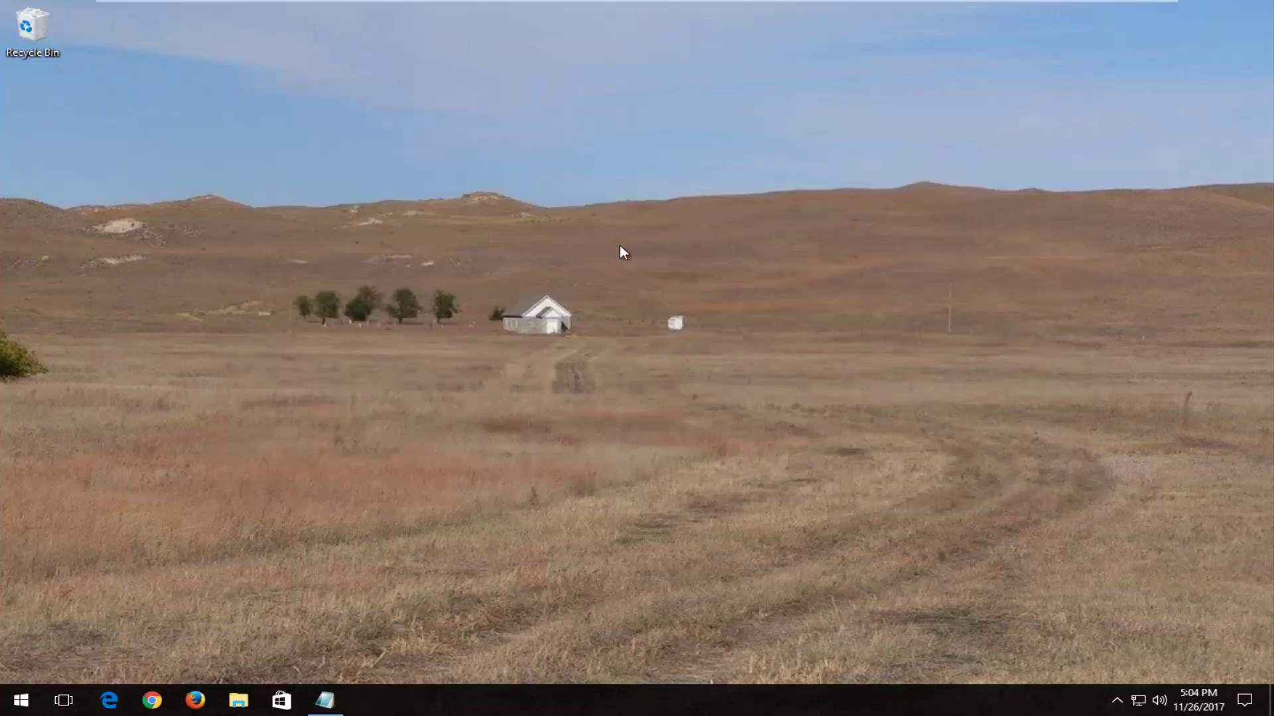
click(3, 704)
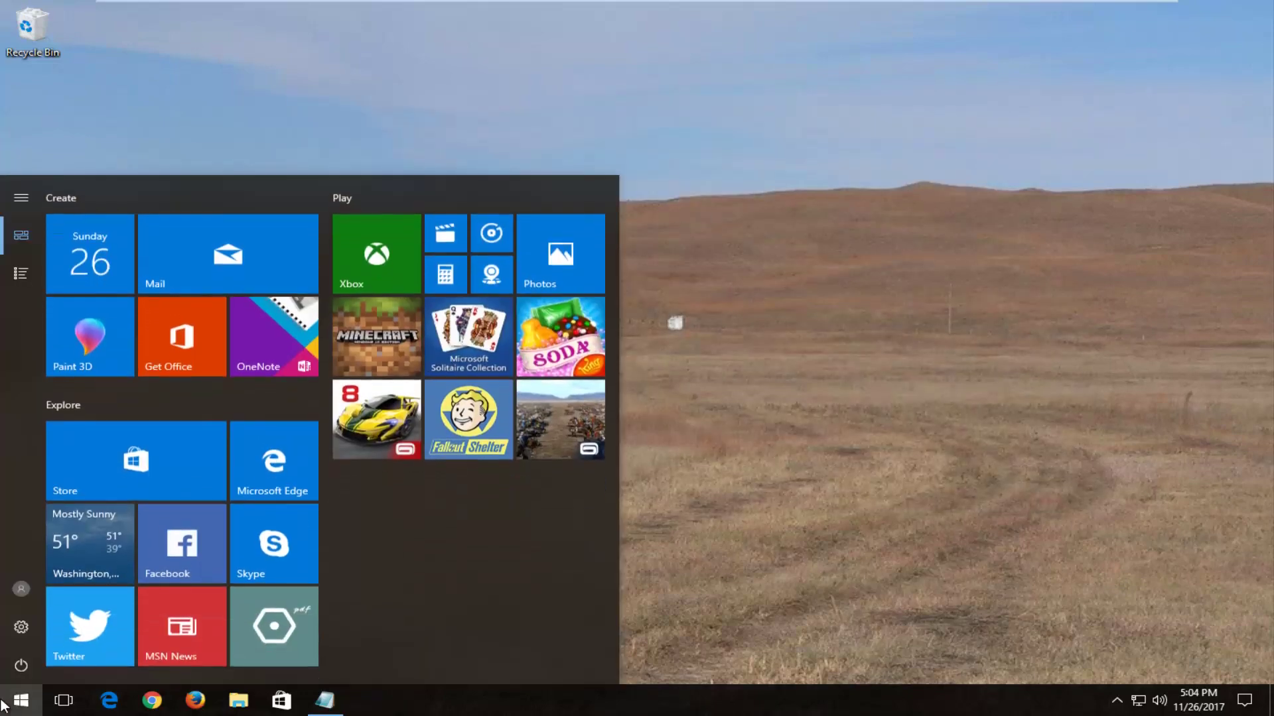
text(servic)
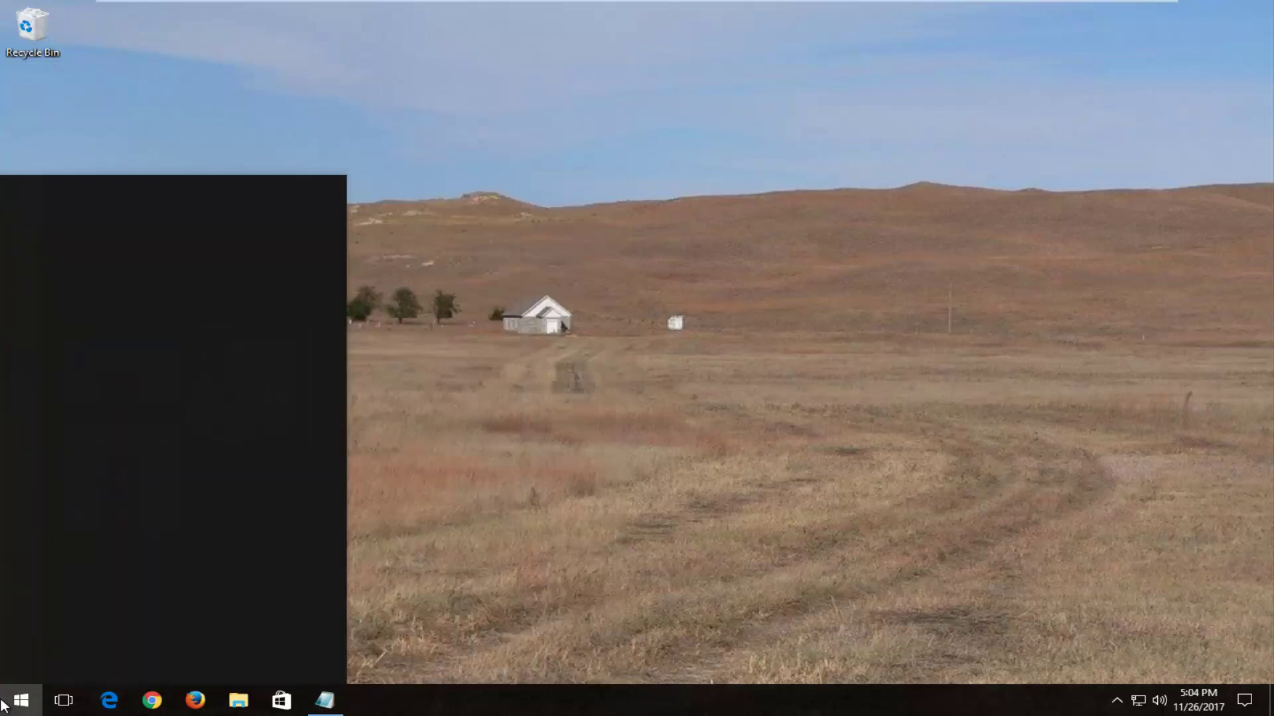
text(es)
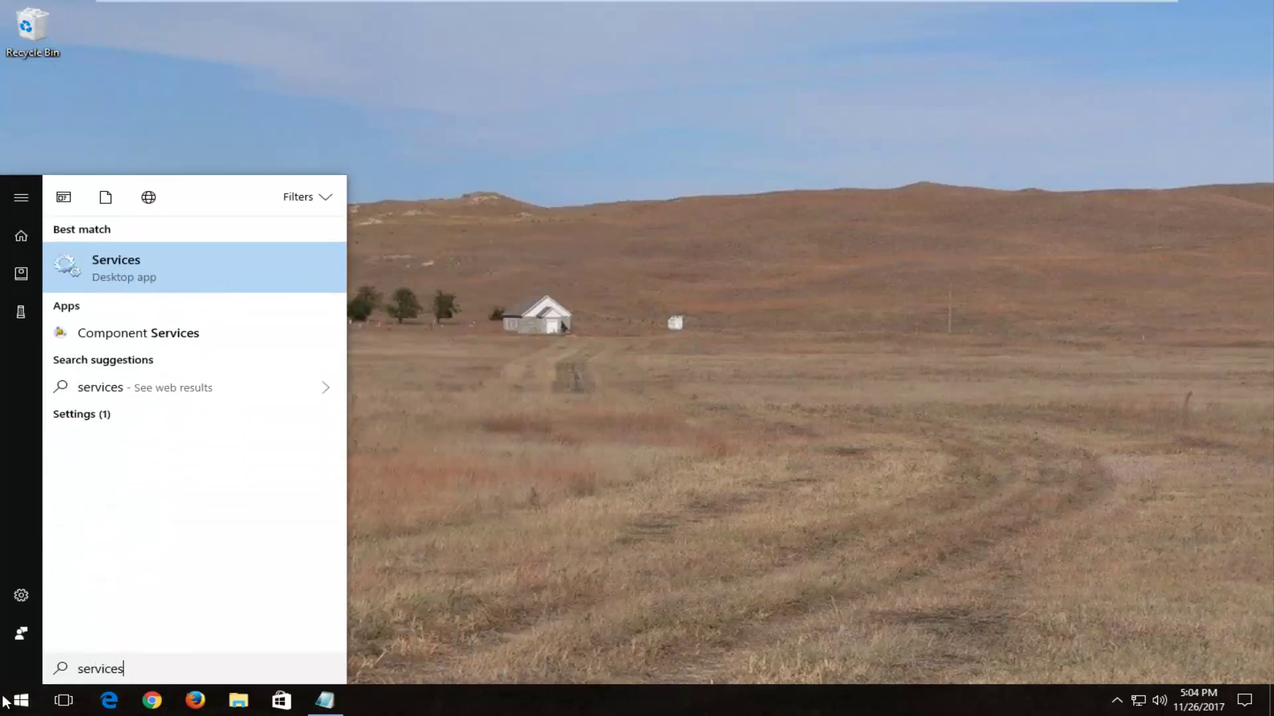
click(110, 276)
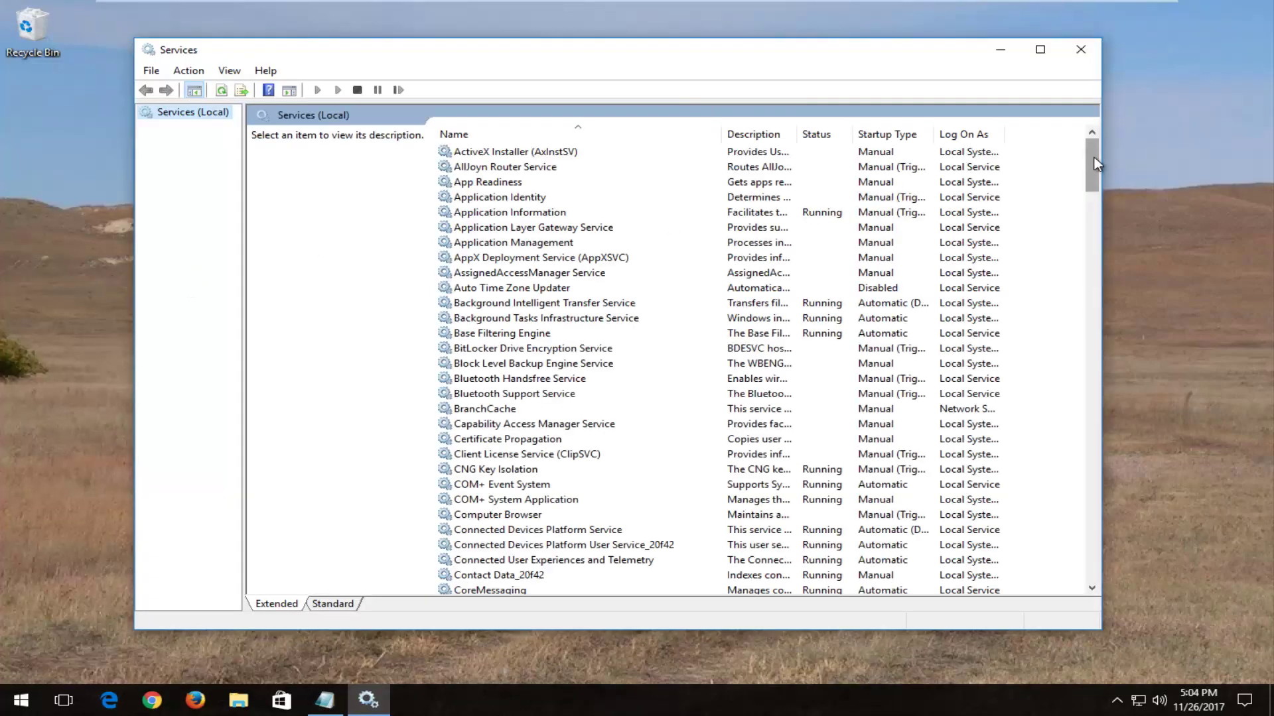
drag(1093, 161, 897, 441)
scroll(682, 440, down, 7)
scroll(646, 440, up, 13)
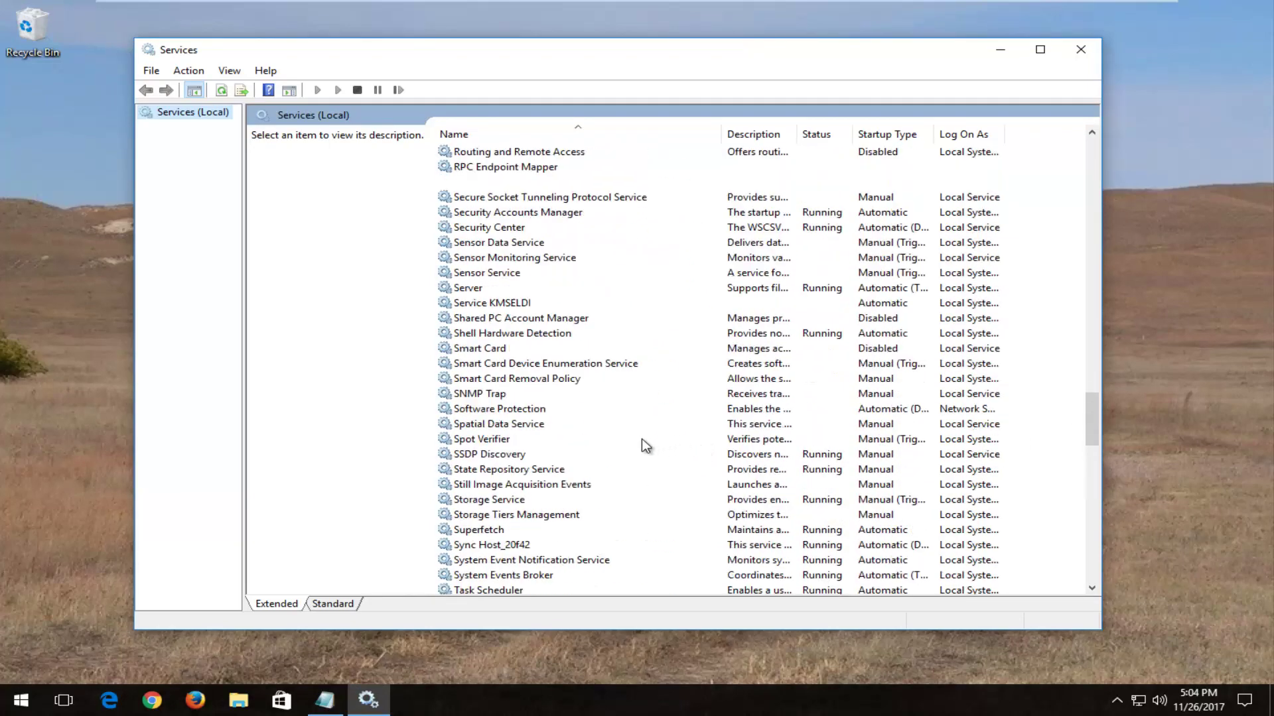
scroll(624, 419, up, 4)
Set Print Spooler's startup type to Automatic, start the service, and confirm with OK.
click(491, 318)
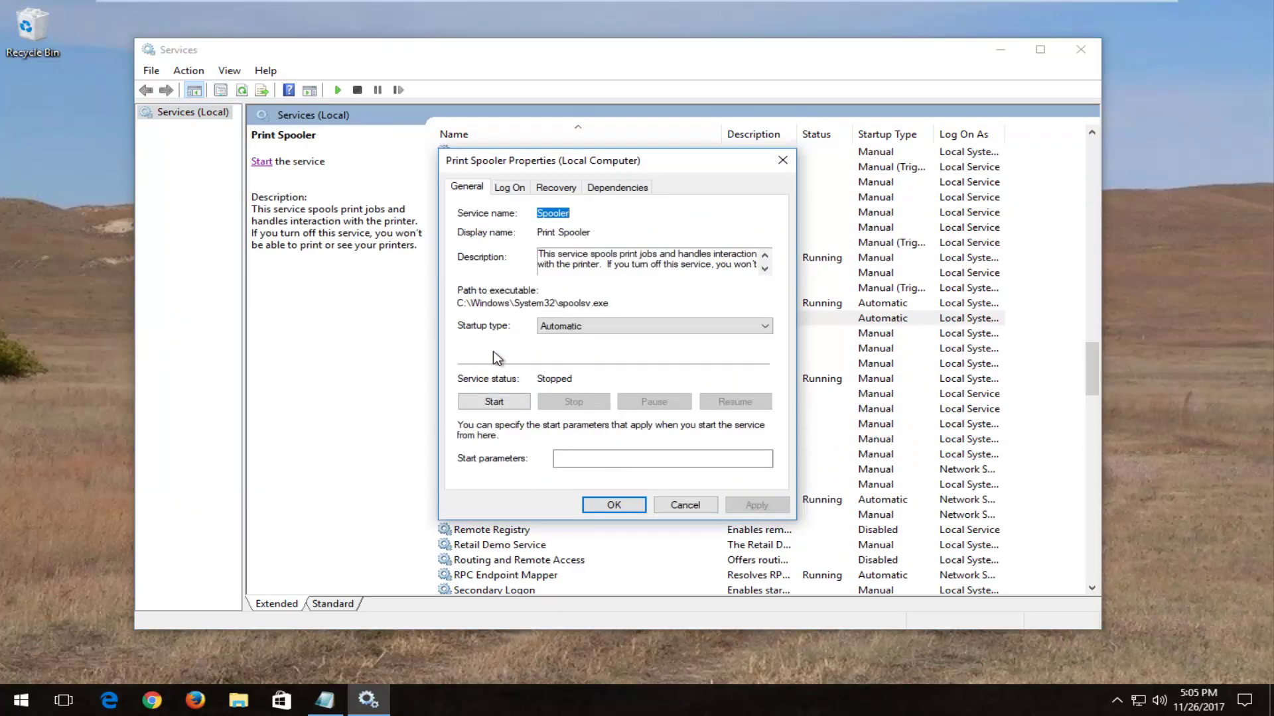
key(alt+Down)
key(Down)
key(Return)
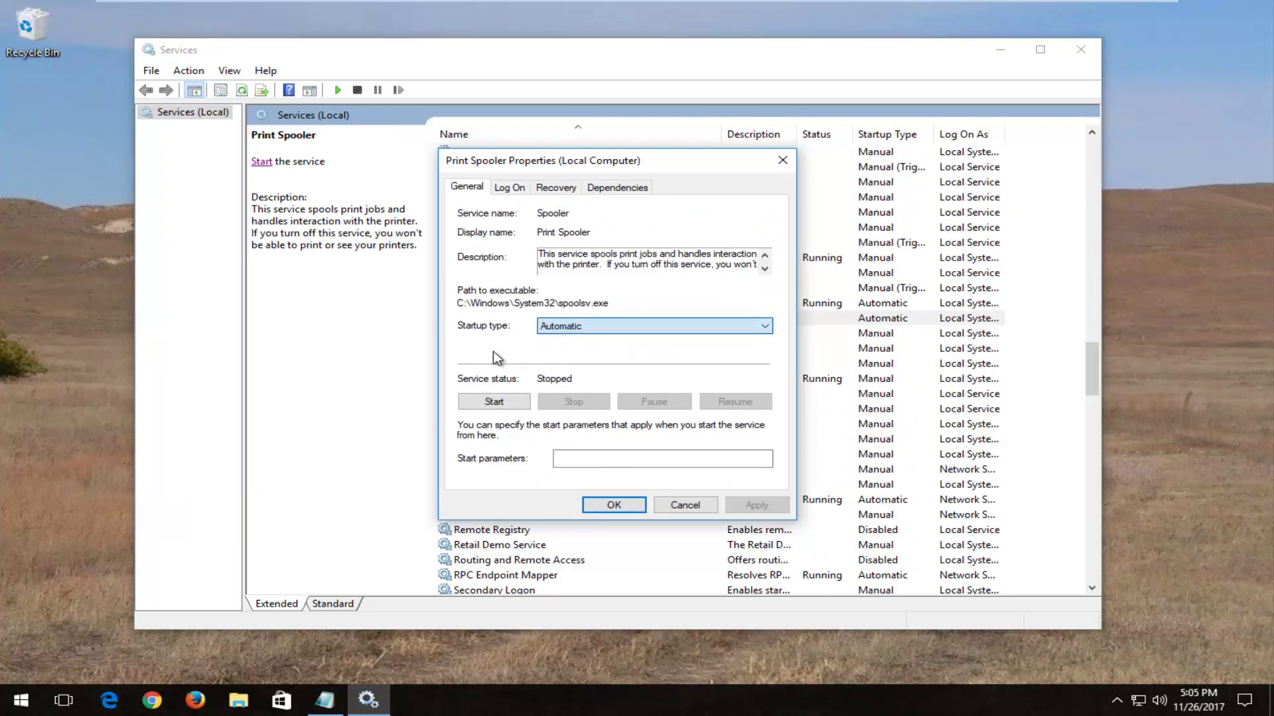
key(Tab)
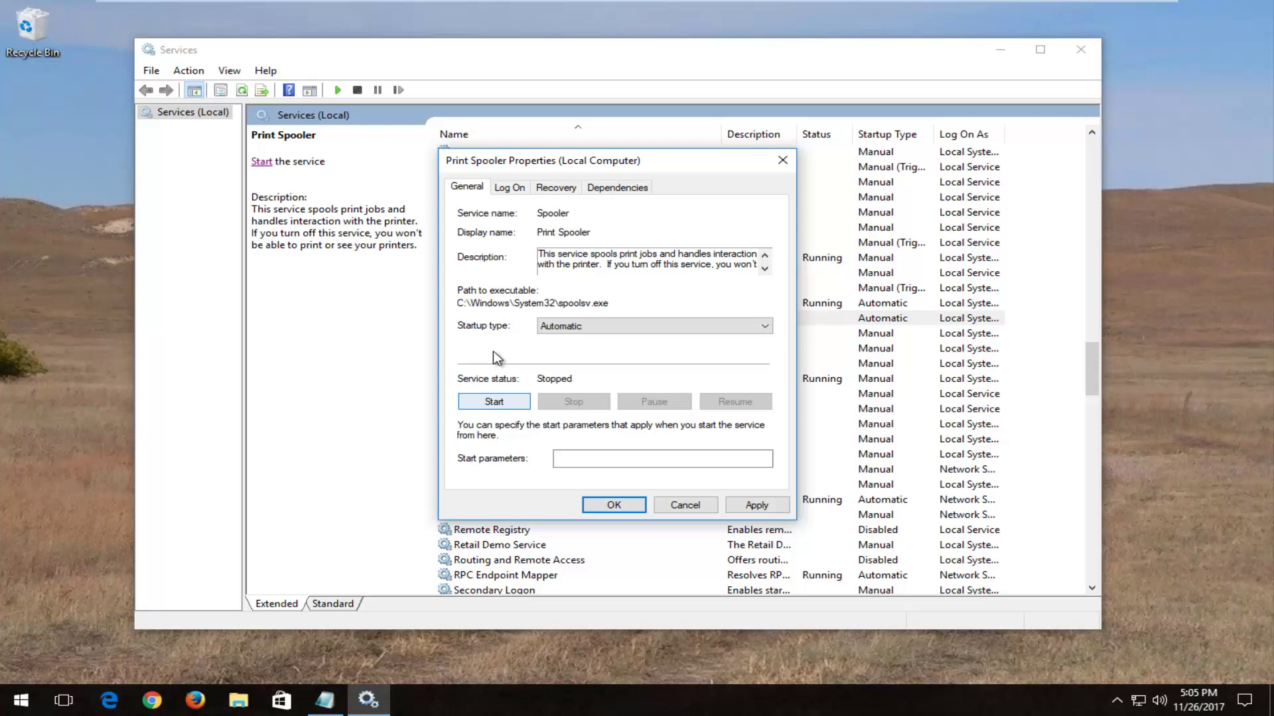
key(Return)
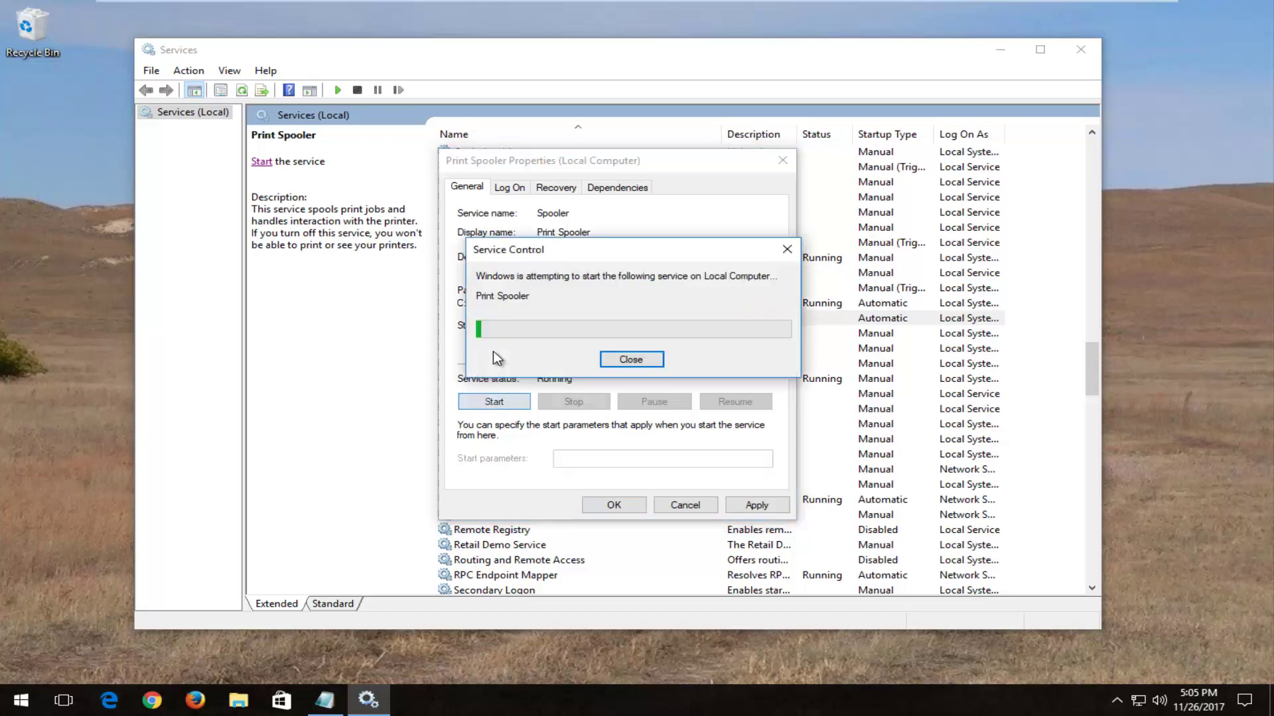
click(611, 505)
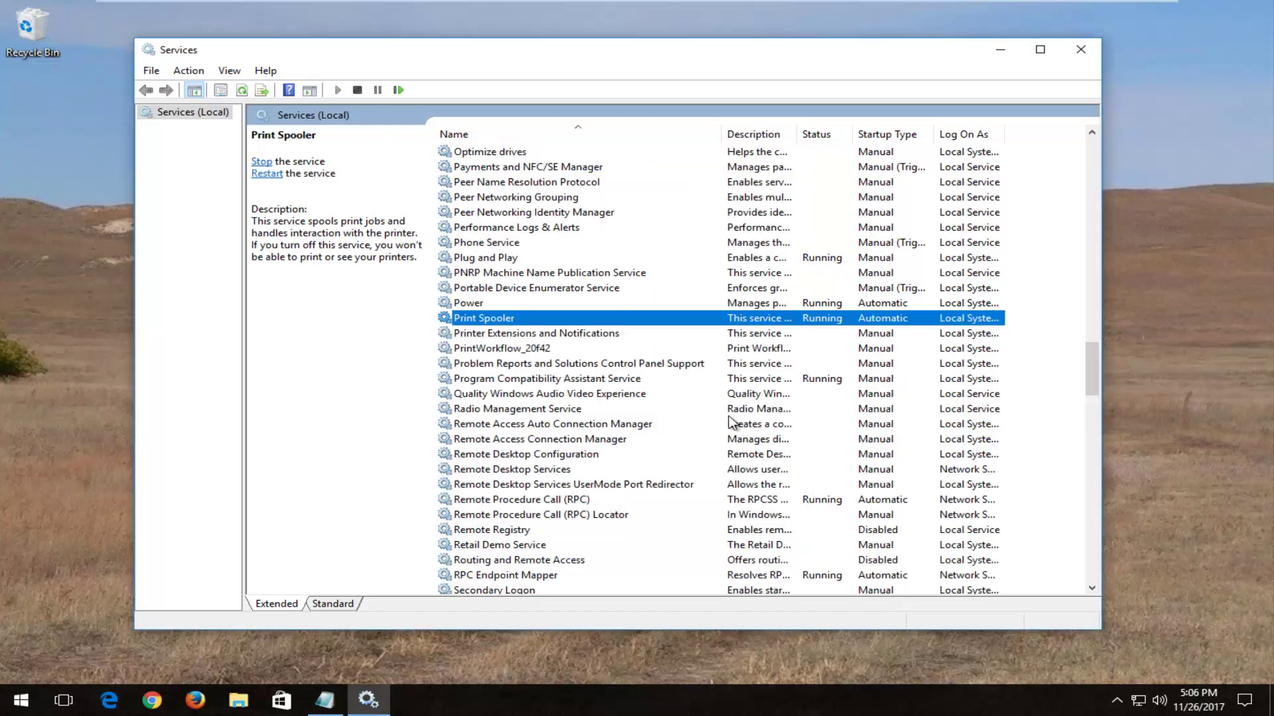
click(1073, 57)
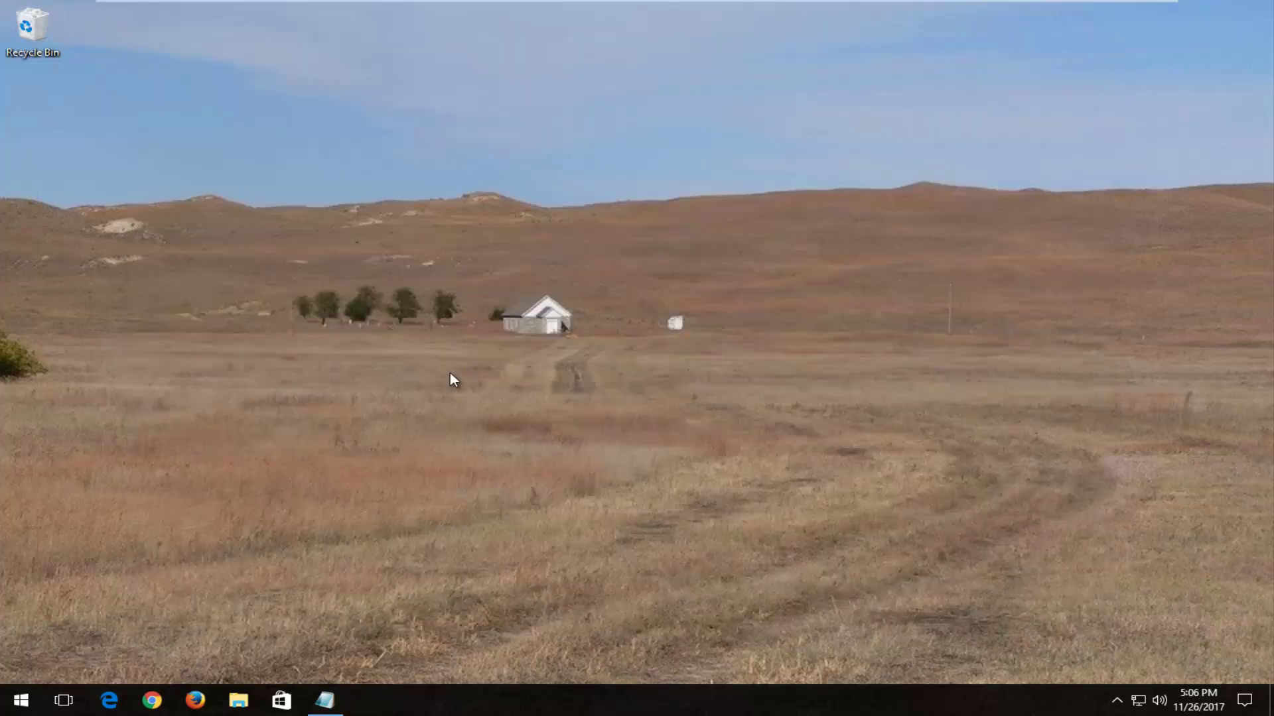